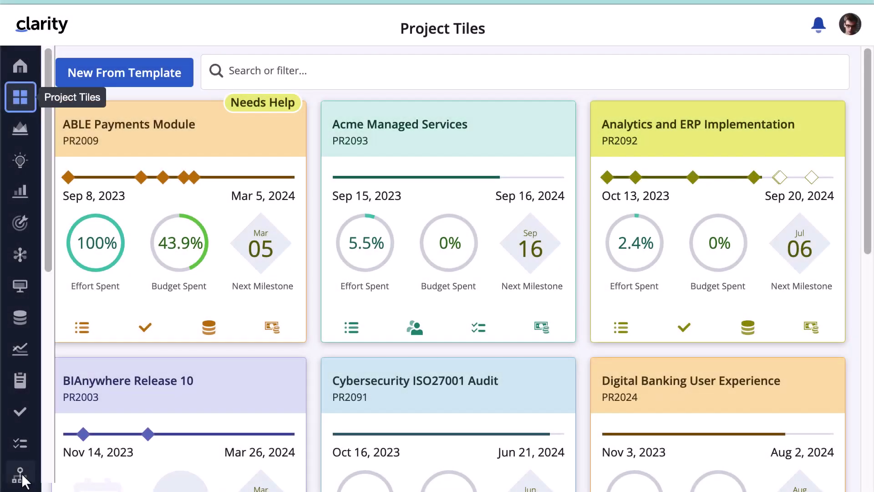
# - Go to the Roadmaps list from the Hierarchies section of the left sidebar
pyautogui.click(21, 473)
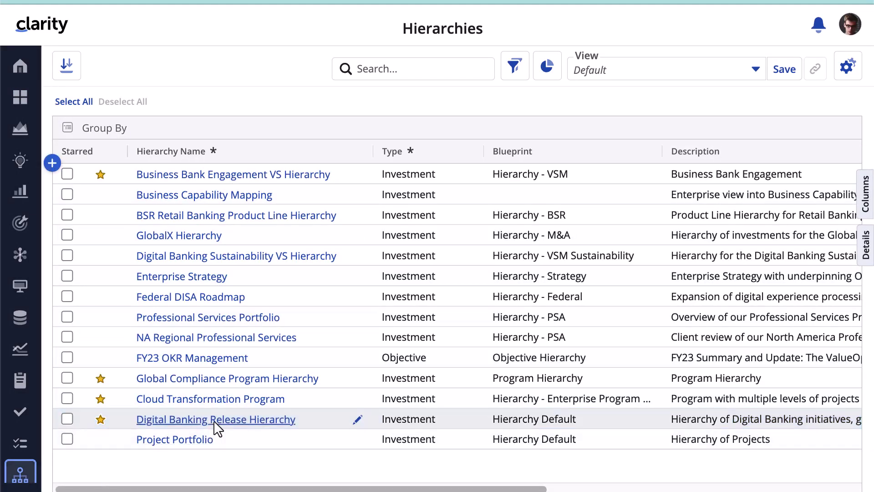
pyautogui.click(214, 420)
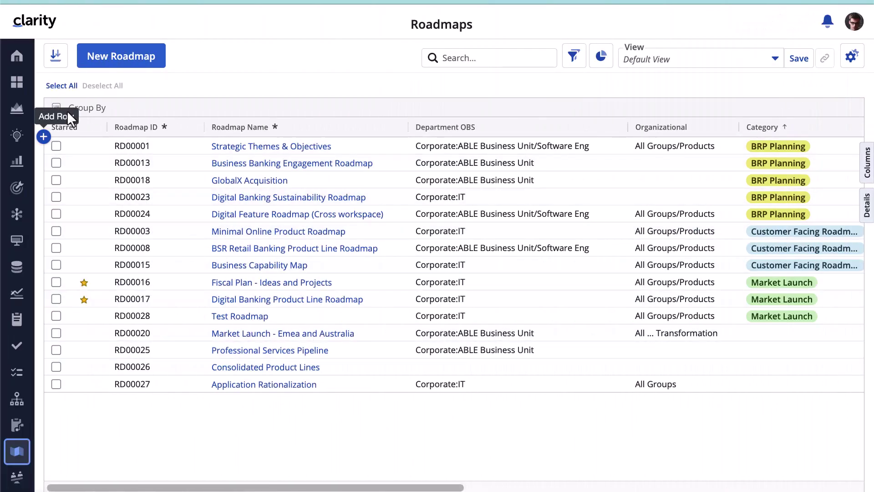
# - Create a roadmap named Digital Banking Product Line starting in 2024 for 1 year
pyautogui.click(117, 57)
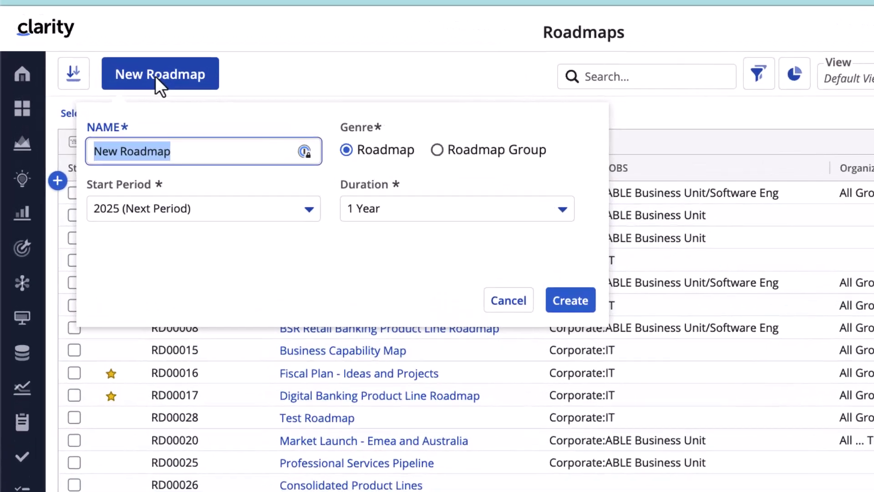
pyautogui.write('Digital Banking Product Line')
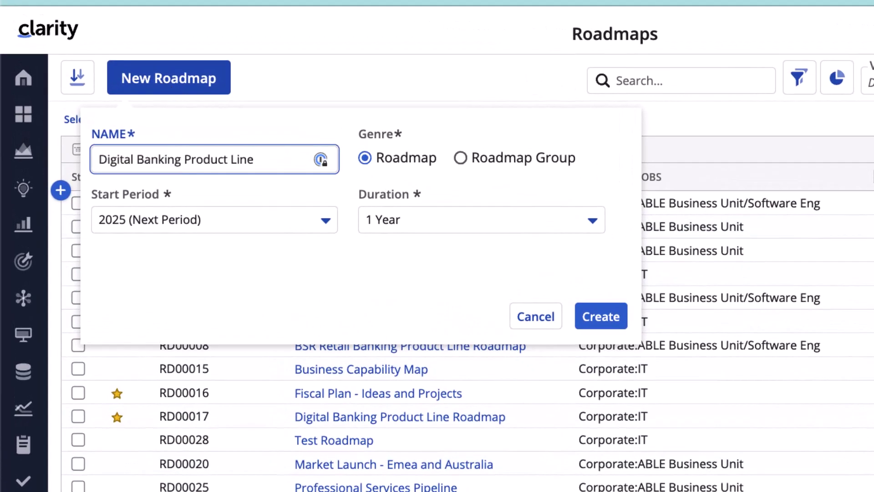
pyautogui.click(206, 224)
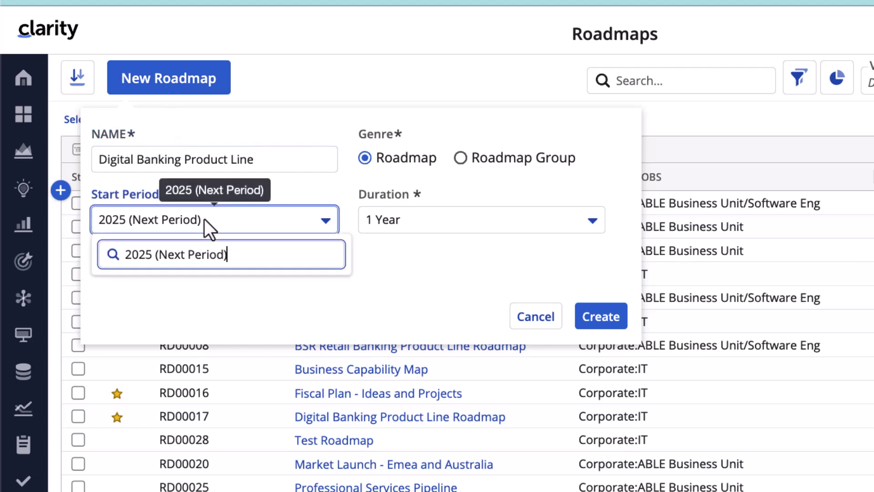
pyautogui.write('2024')
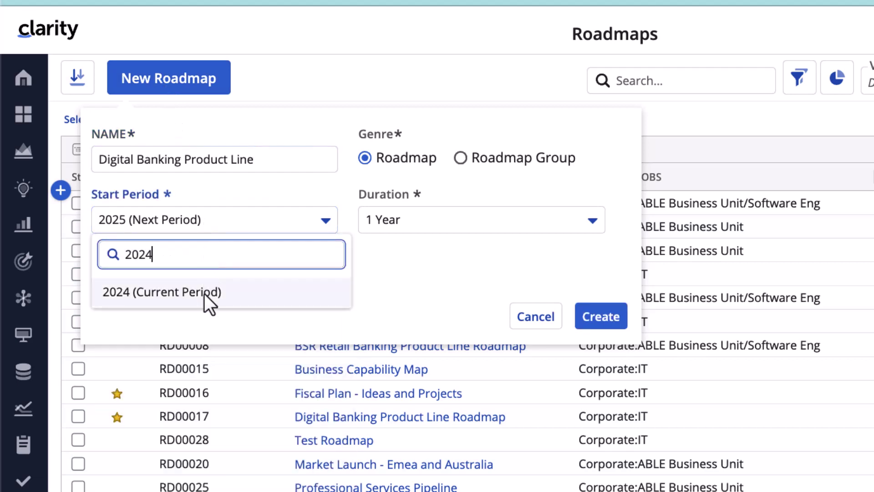
pyautogui.click(204, 300)
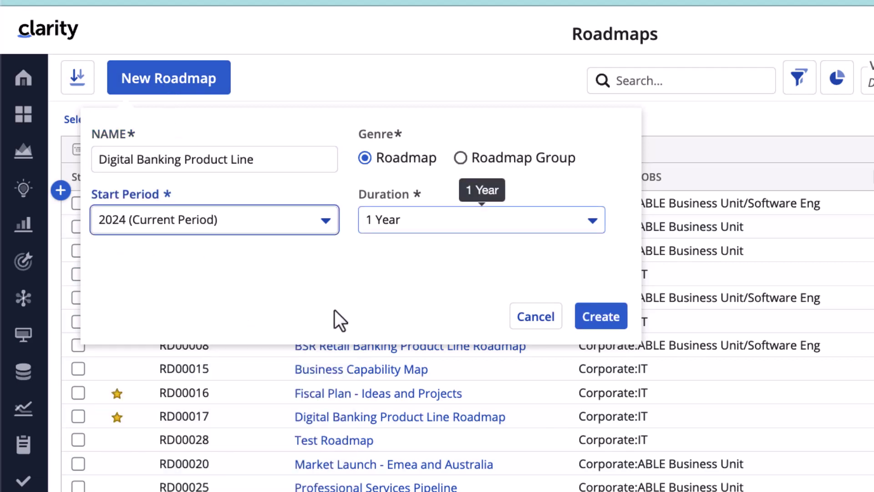
pyautogui.click(597, 319)
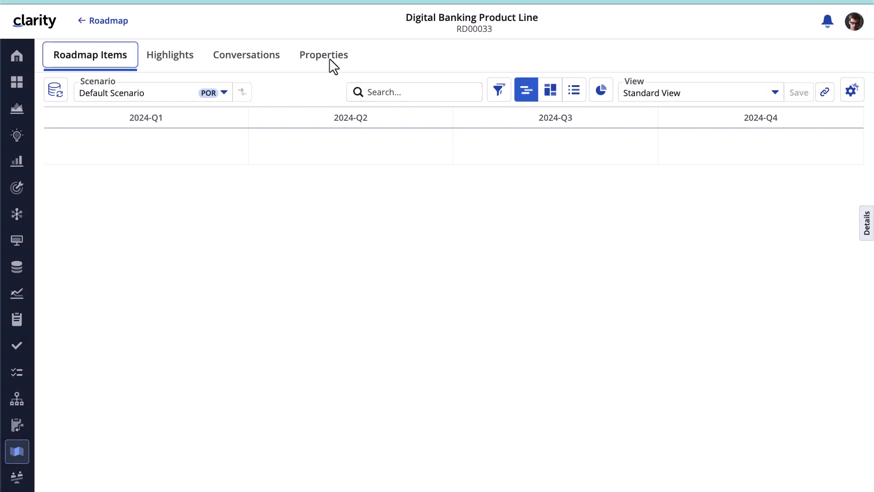
# - Add a strategy narrative and set Department OBS to Corporate:IT and Organizational to All Groups/Products
pyautogui.click(329, 58)
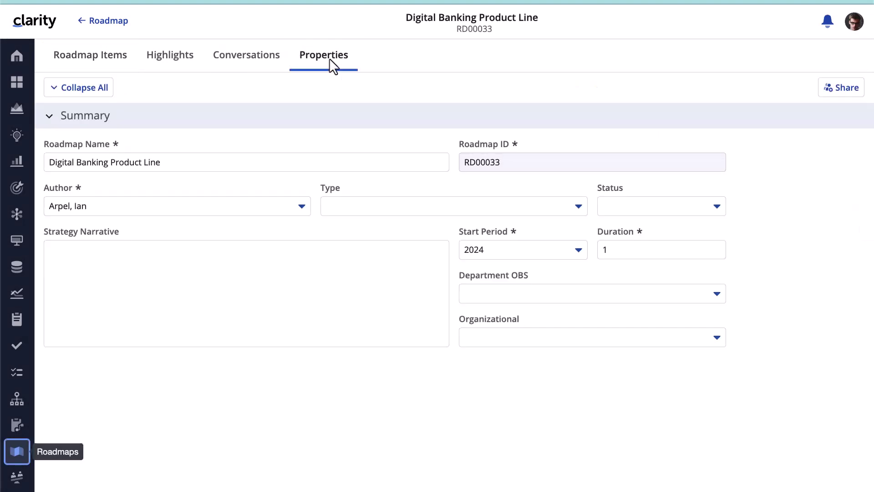
pyautogui.click(108, 272)
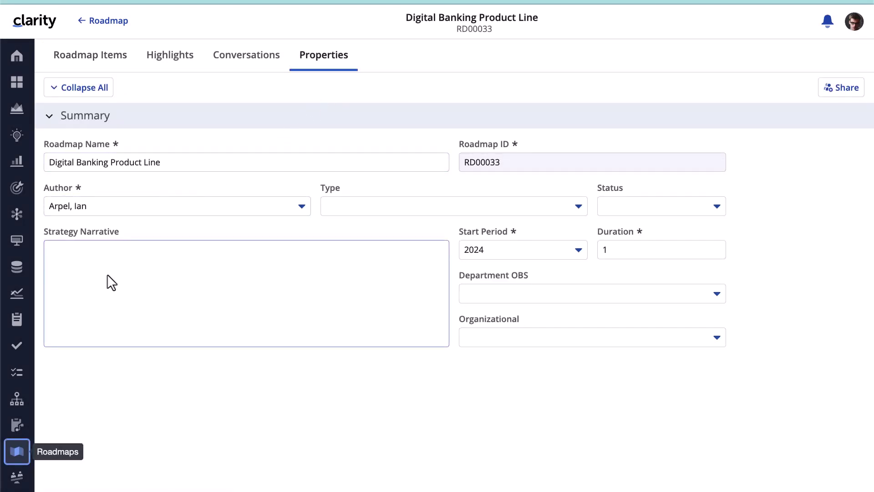
pyautogui.write('This is a Digital Banking Product Line Roadmap for Digital Banking Application.')
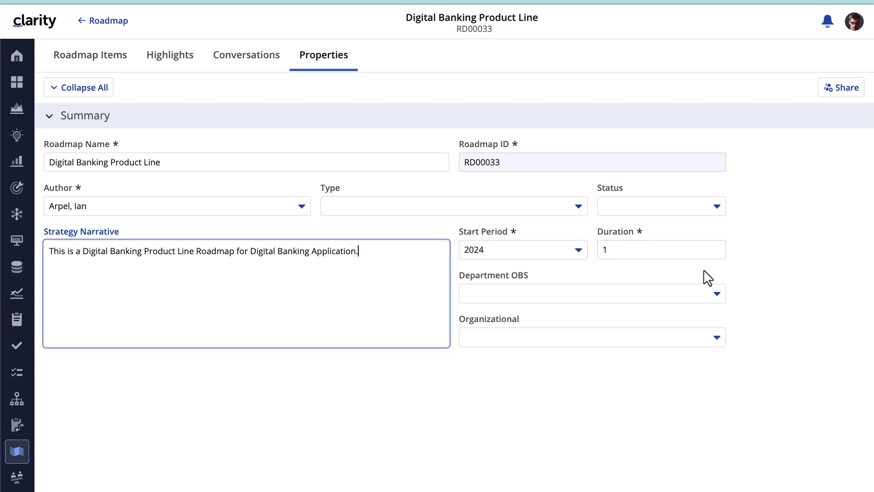
pyautogui.click(717, 294)
pyautogui.click(533, 214)
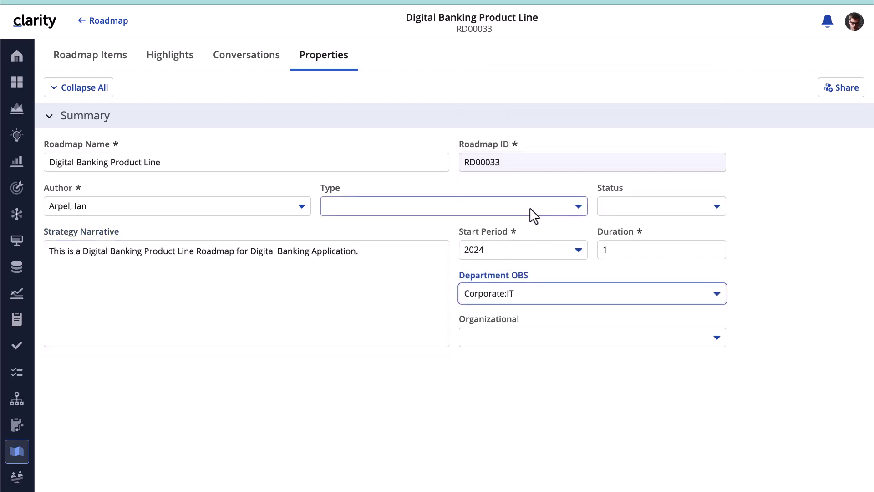
pyautogui.click(717, 337)
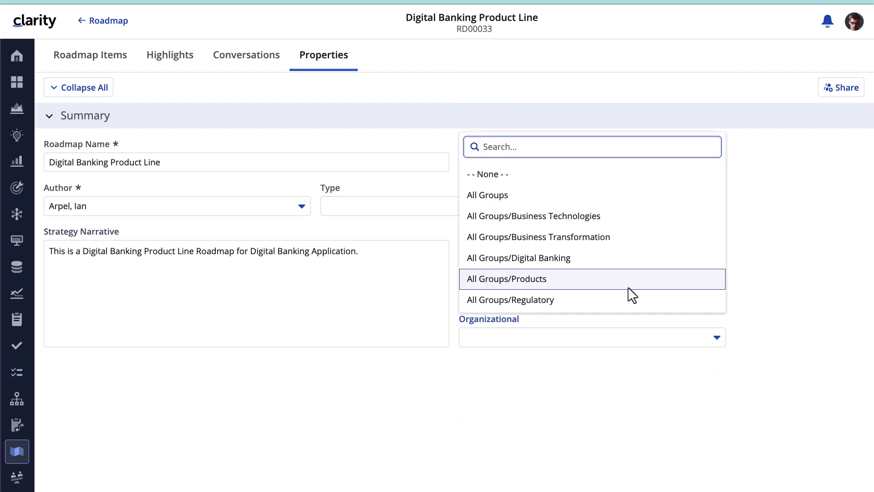
pyautogui.click(628, 287)
pyautogui.click(113, 59)
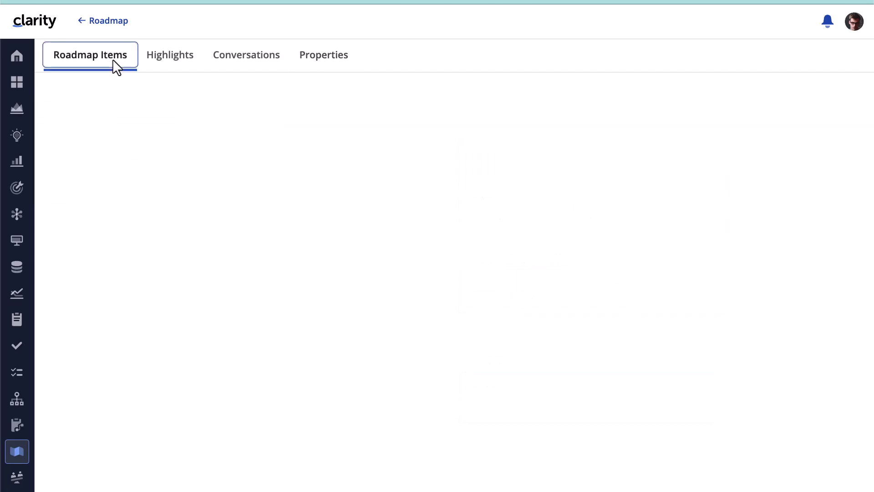
# - Draw a Jun 3–Sep 6, 2024 item named Loan Calculator Tool, In Plan, Must Have Top Choice
pyautogui.moveTo(348, 165); pyautogui.dragTo(632, 175)
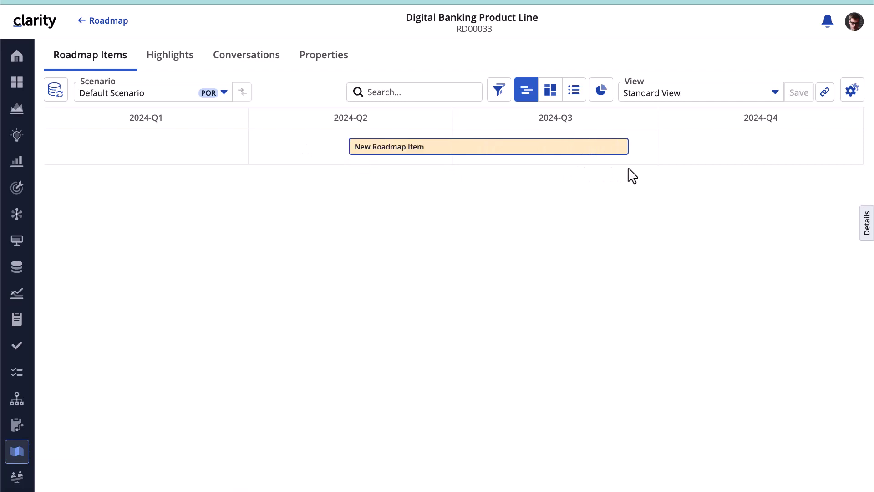
pyautogui.click(865, 233)
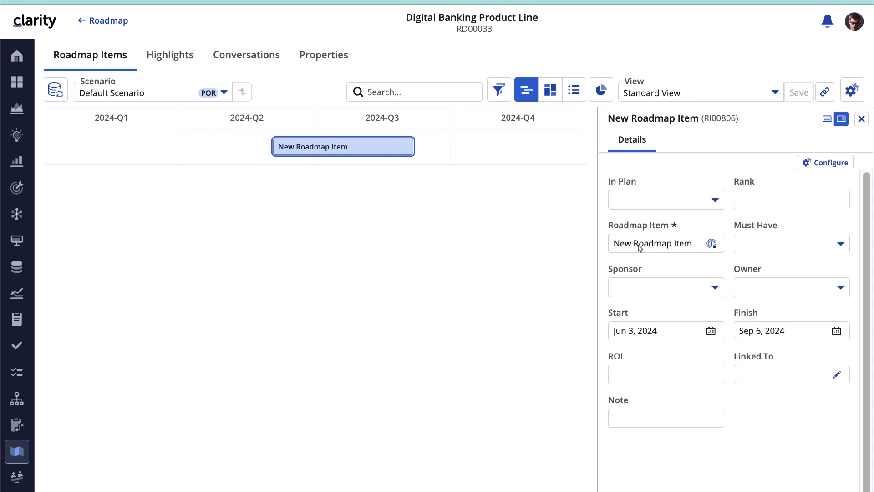
pyautogui.click(640, 247)
pyautogui.write('Loan Calculator Tool')
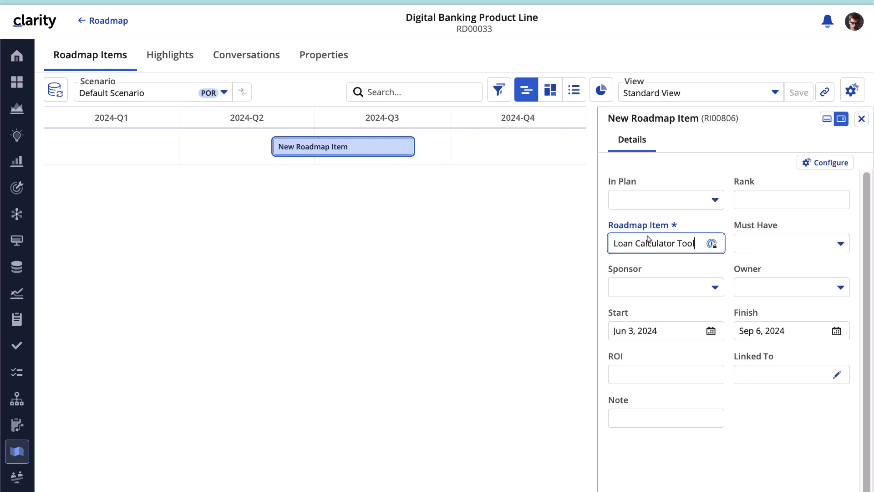
pyautogui.click(717, 205)
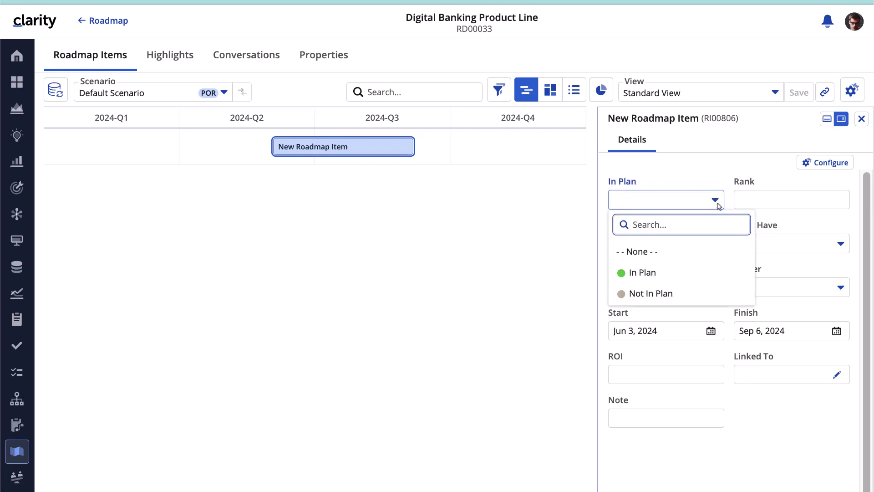
pyautogui.click(671, 279)
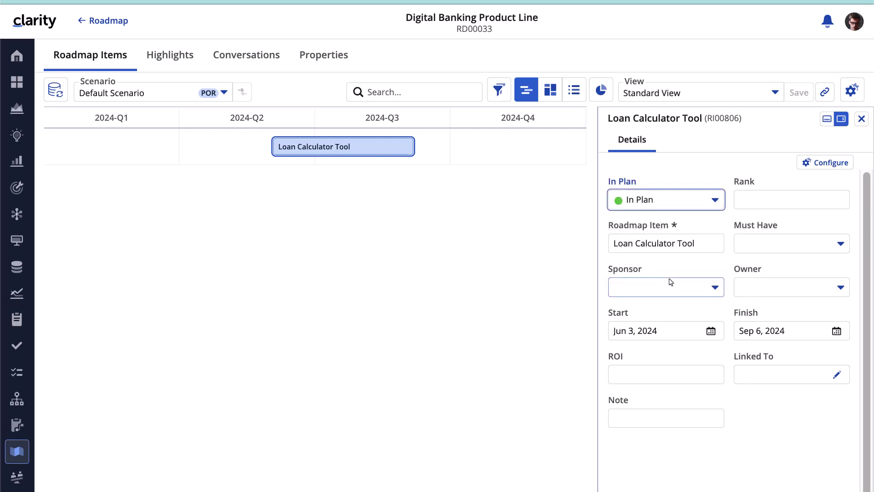
pyautogui.click(840, 244)
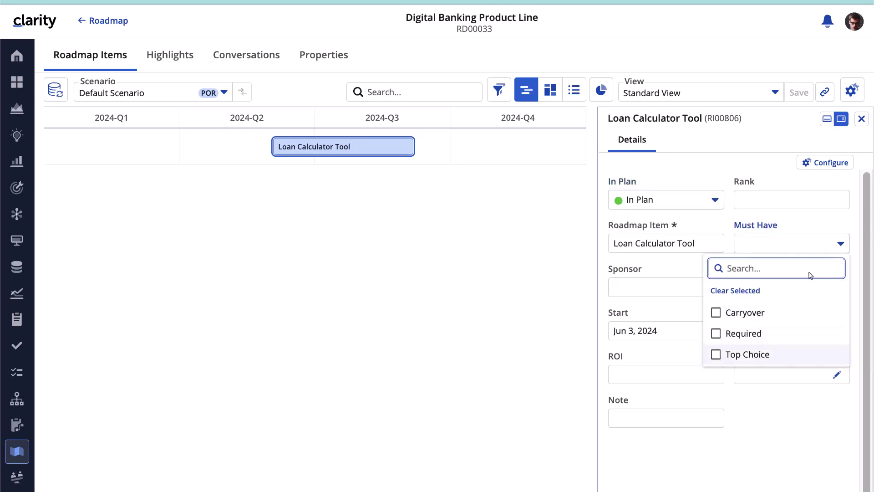
pyautogui.click(717, 355)
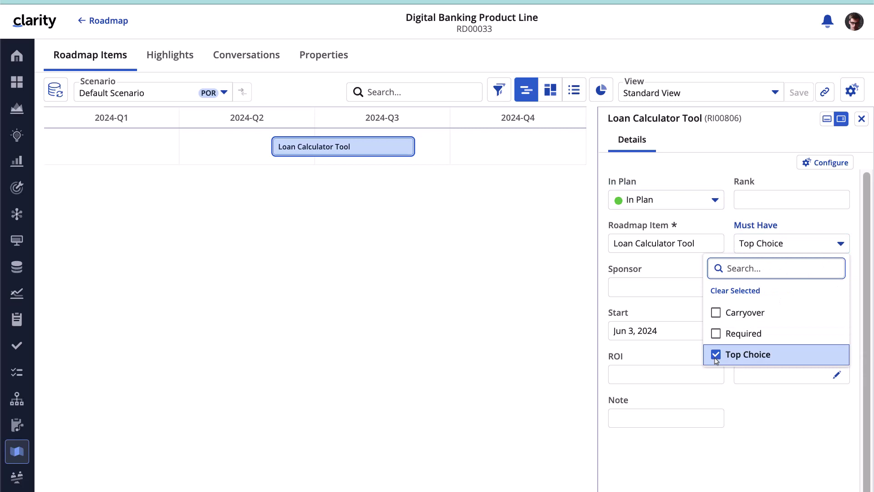
pyautogui.click(861, 119)
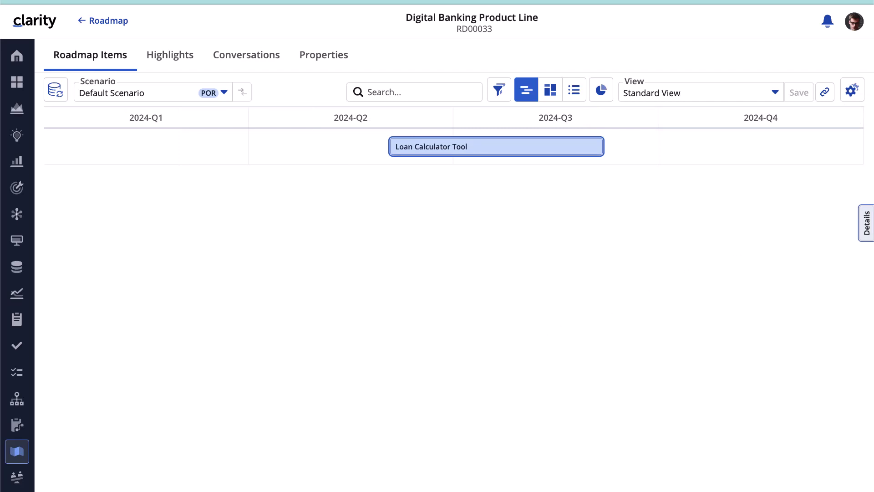
# - Import six projects, including Payment API Work, Digital Banking User Experience and ABLE Payments Module, as items
pyautogui.click(55, 90)
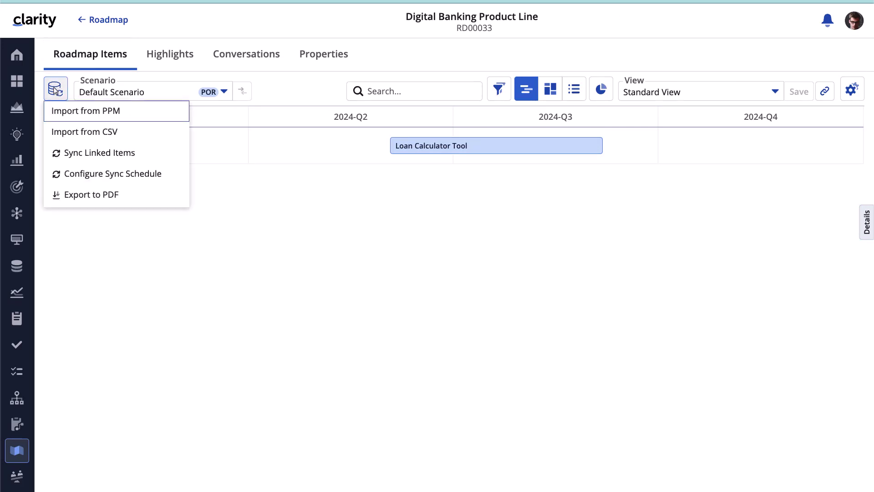
pyautogui.click(63, 111)
pyautogui.scroll(-5, 77, 205)
pyautogui.click(81, 230)
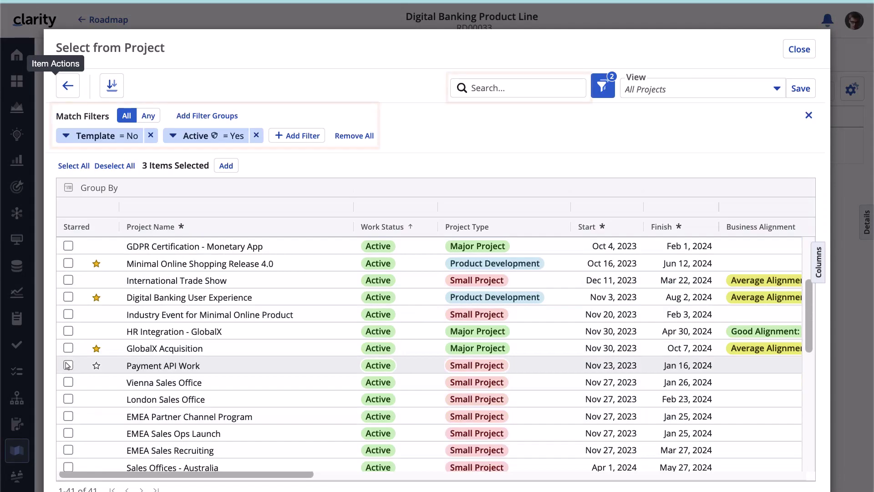
pyautogui.click(68, 365)
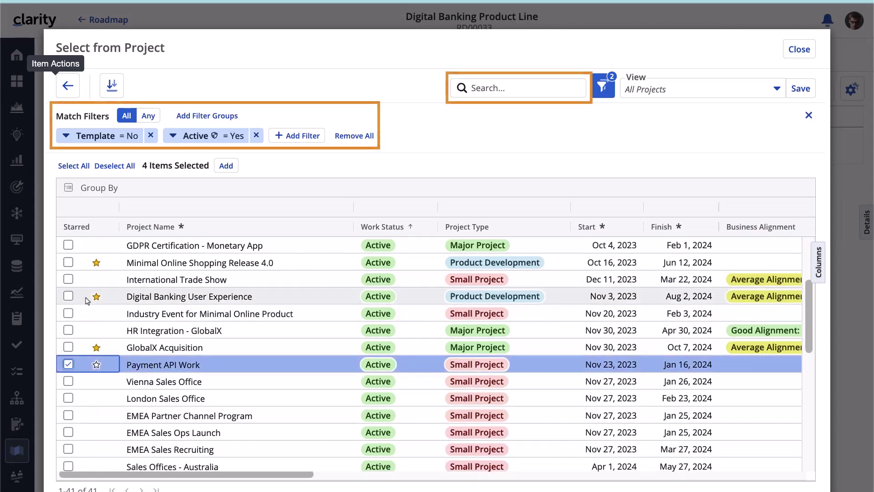
pyautogui.click(68, 296)
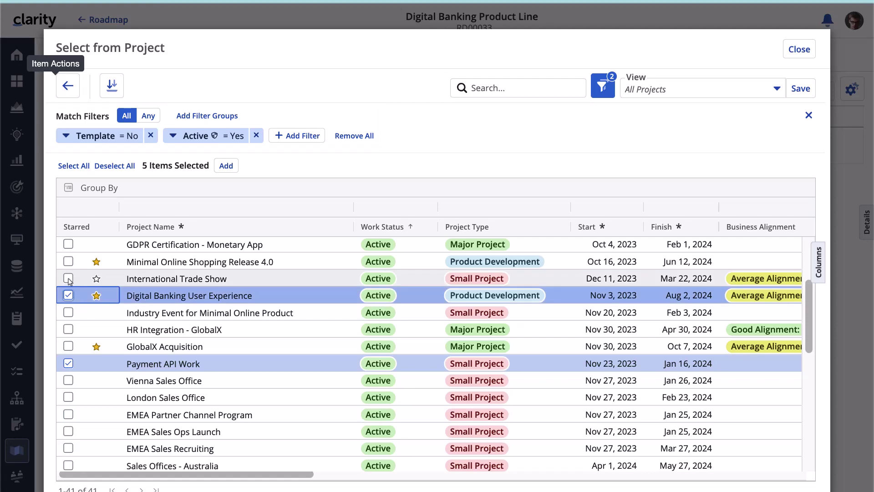
pyautogui.click(68, 279)
pyautogui.click(68, 261)
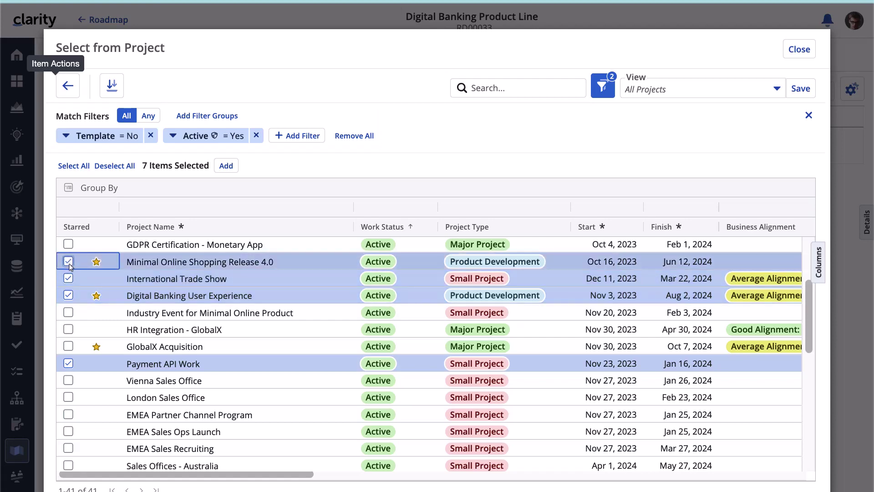
pyautogui.scroll(-1, 122, 337)
pyautogui.scroll(-5, 122, 337)
pyautogui.click(68, 358)
pyautogui.click(68, 409)
pyautogui.click(227, 166)
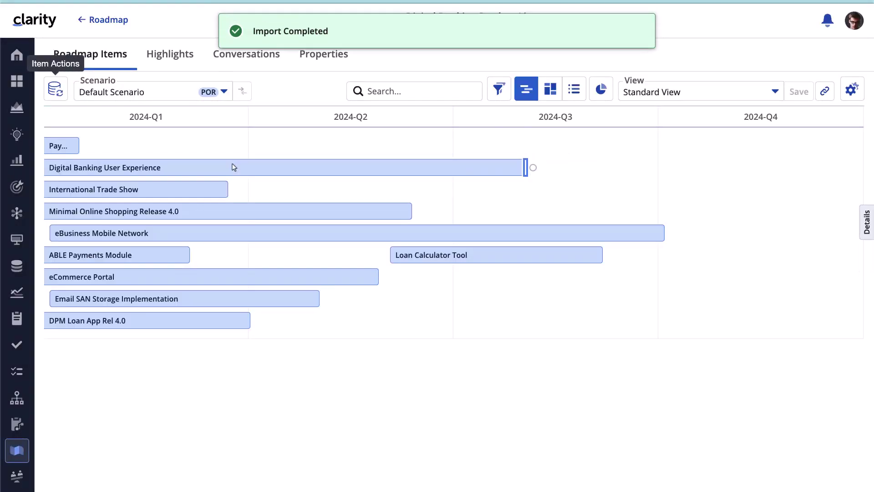
# - Import portfolio epics Build read-write API, Loan Assist eTransfer and Product Listings as roadmap items
pyautogui.click(56, 89)
pyautogui.click(78, 112)
pyautogui.click(91, 141)
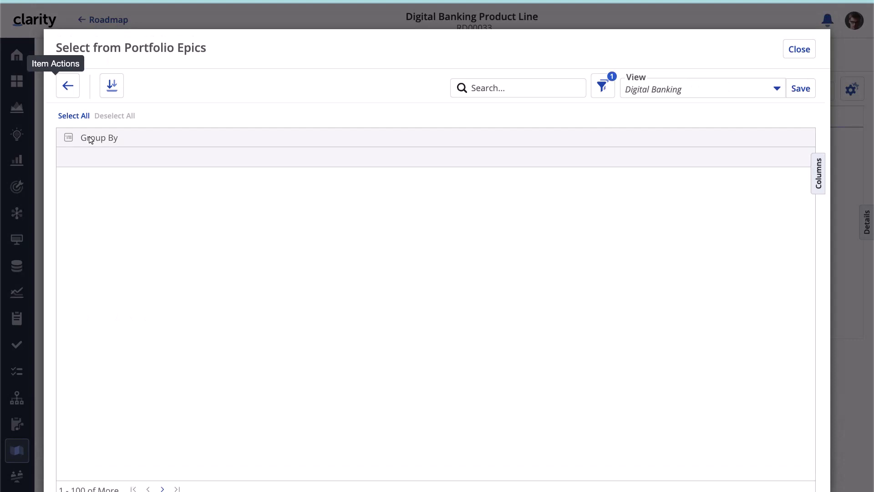
pyautogui.scroll(-10, 274, 342)
pyautogui.click(68, 402)
pyautogui.click(69, 419)
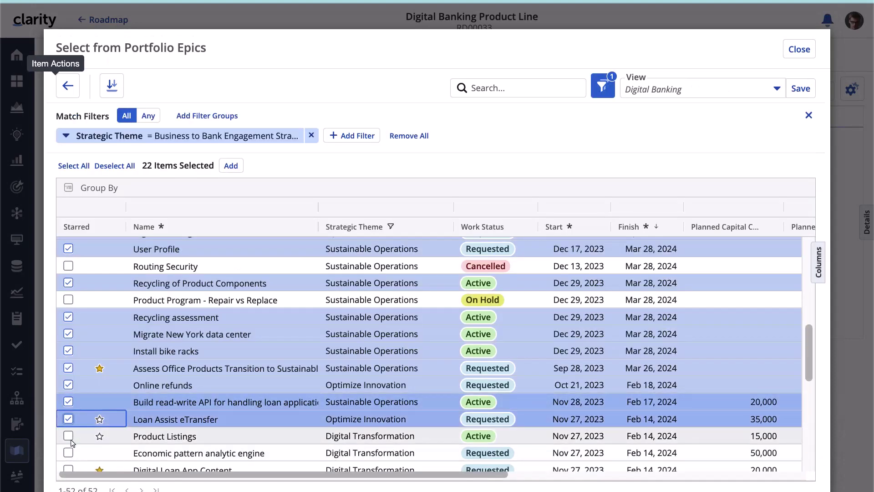
pyautogui.click(68, 436)
pyautogui.click(230, 165)
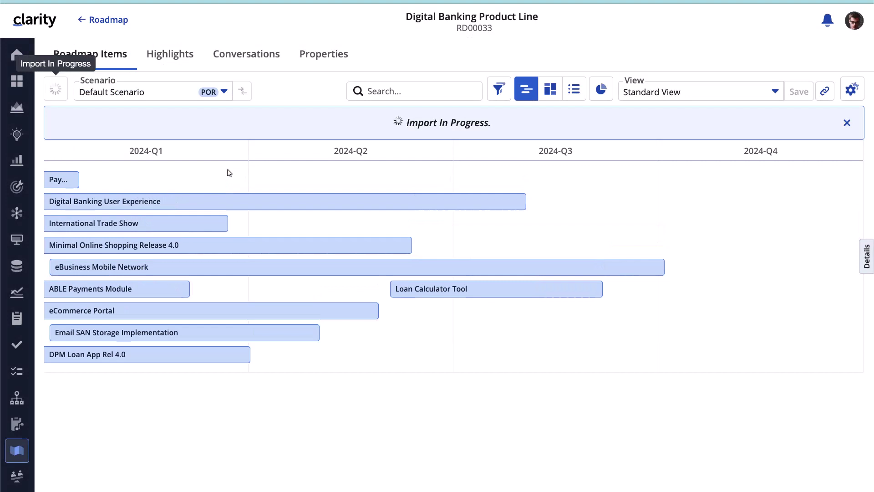
pyautogui.scroll(-2, 229, 172)
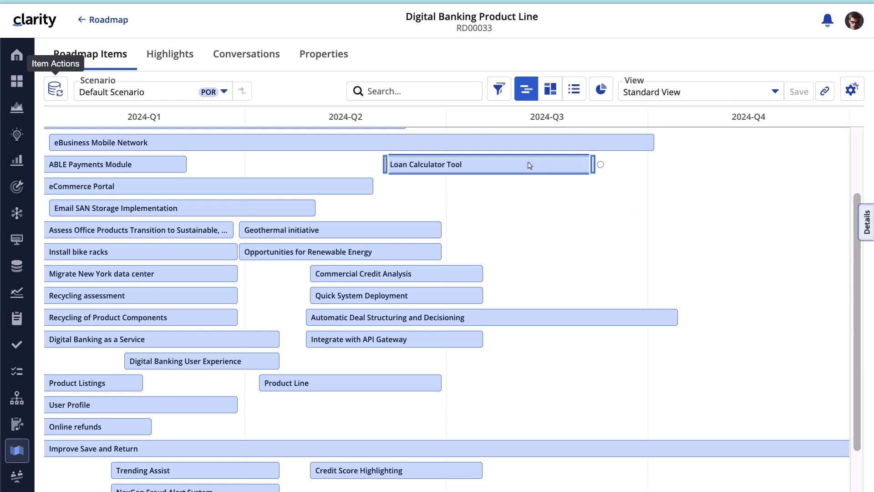
# - Link Loan Calculator Tool to the Integrate with WePay feature
pyautogui.click(868, 223)
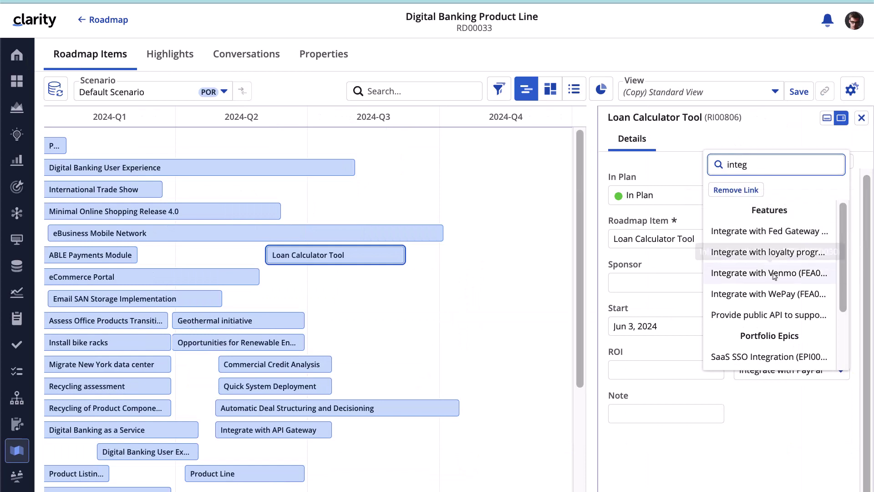
pyautogui.click(774, 295)
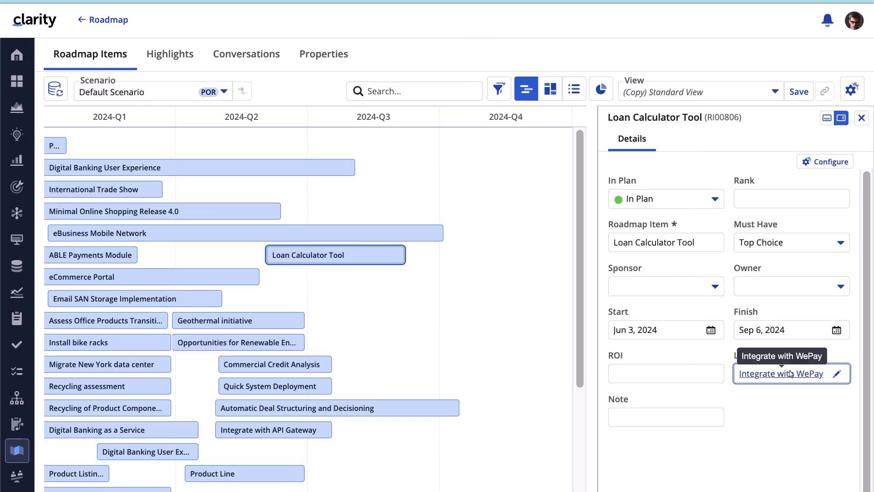
pyautogui.click(790, 374)
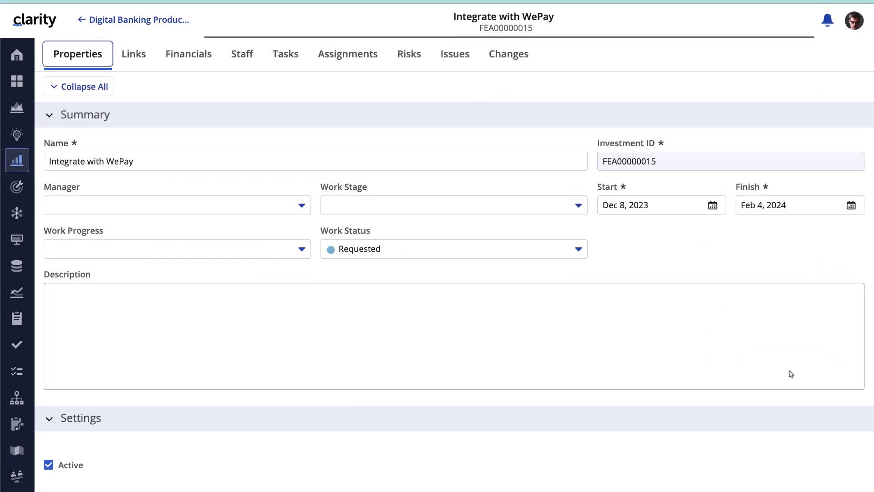
# - Set Integrate with WePay's finish date to Sep 6, 2024
pyautogui.click(851, 205)
pyautogui.click(843, 233)
pyautogui.click(844, 233)
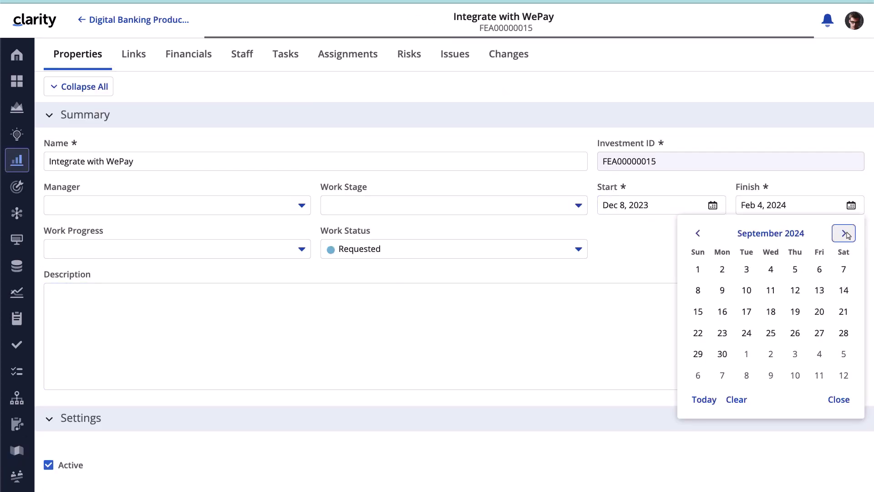
pyautogui.click(819, 269)
pyautogui.click(109, 20)
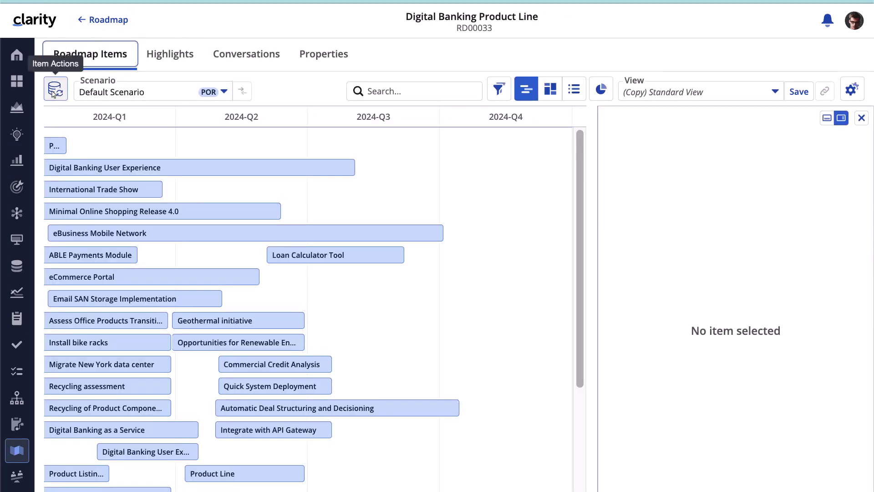
# - Sync the roadmap items with their linked investments using Save And Sync Now
pyautogui.click(55, 91)
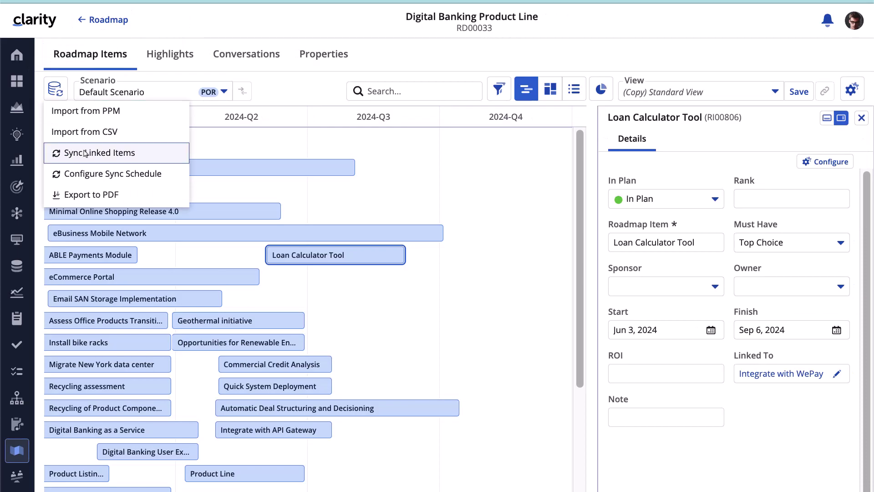
pyautogui.click(84, 151)
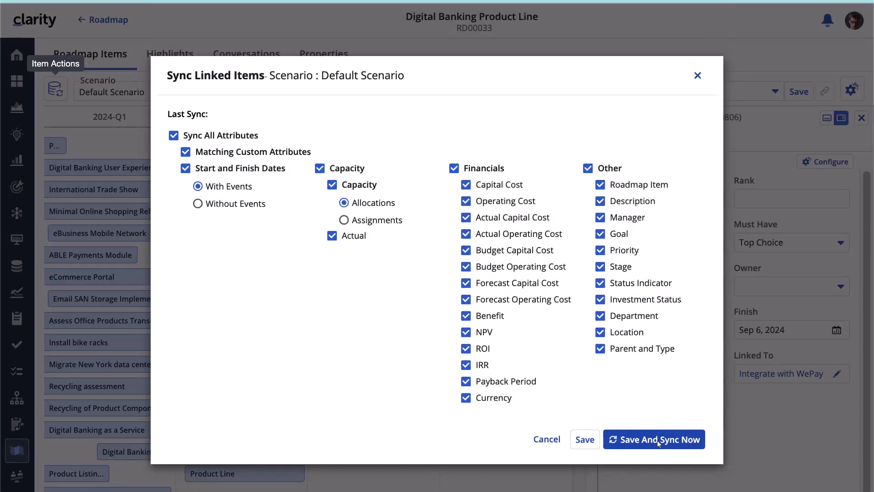
pyautogui.click(659, 440)
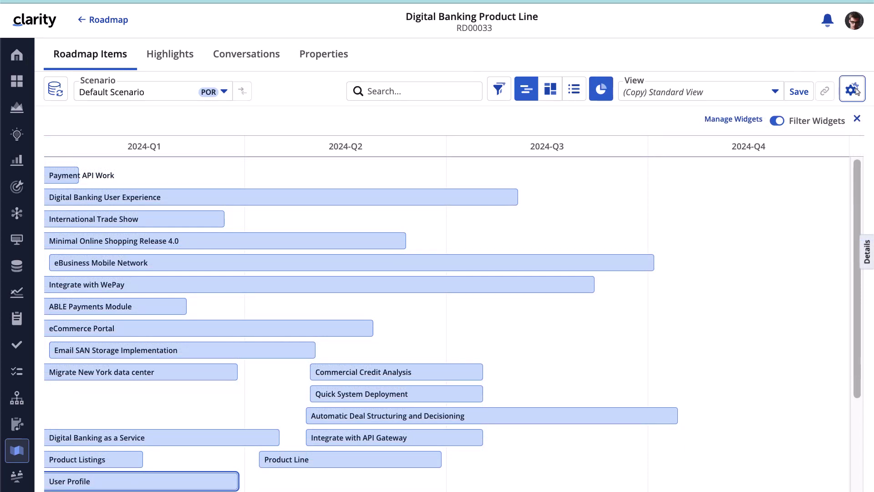
pyautogui.click(852, 90)
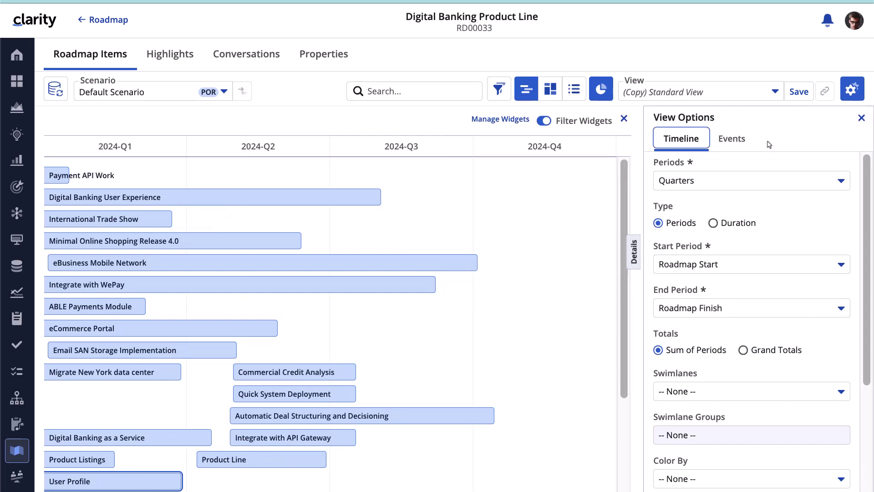
# - Show the timeline by Months and add Capital Cost, Operating Cost and Total Cost badges
pyautogui.click(843, 182)
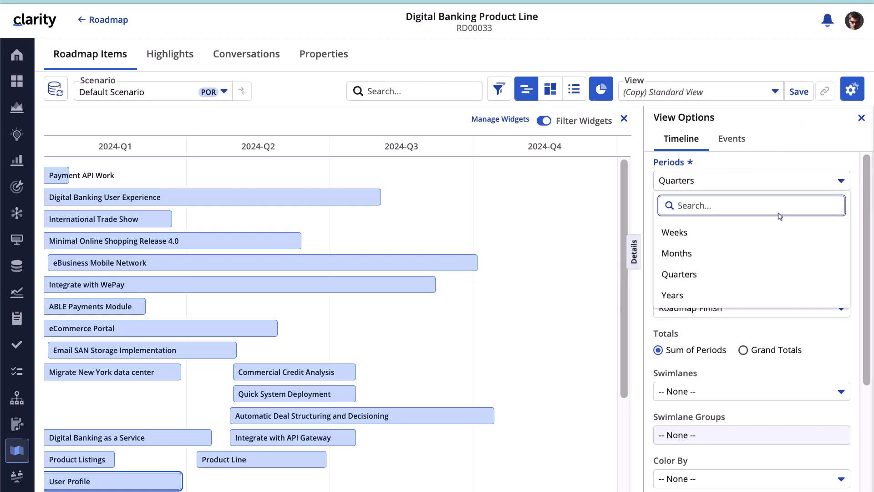
pyautogui.click(744, 254)
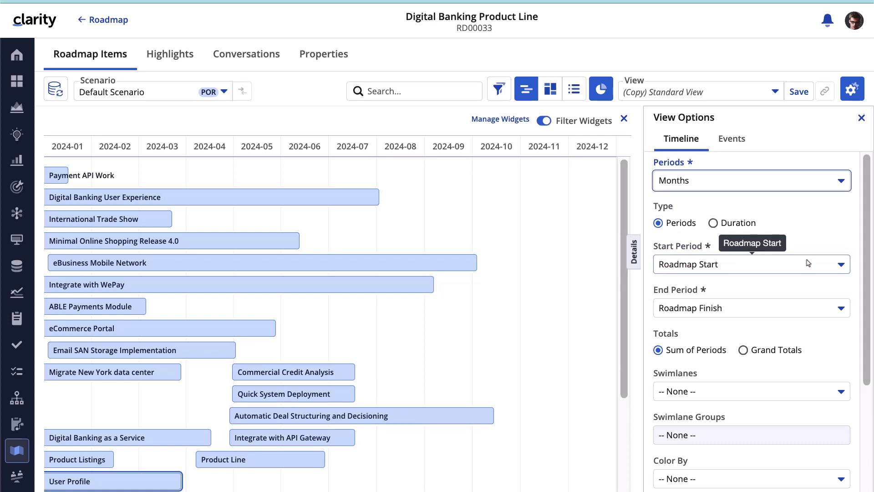
pyautogui.scroll(-5, 808, 264)
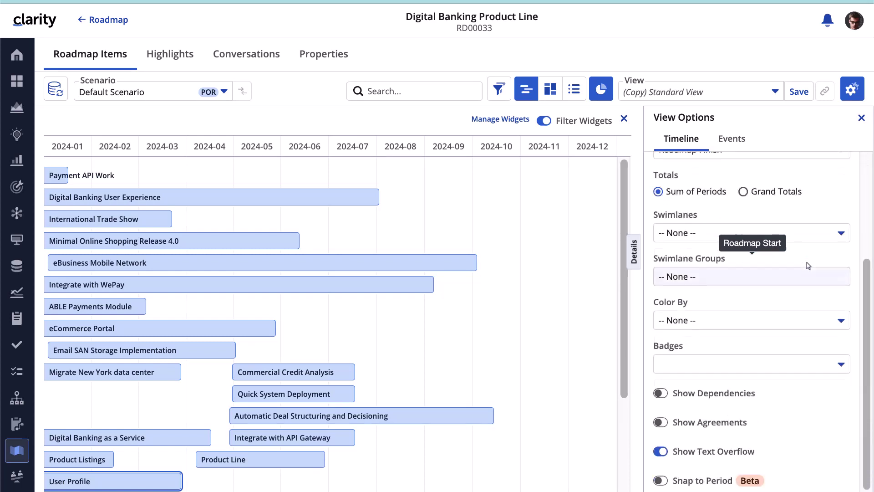
pyautogui.click(764, 356)
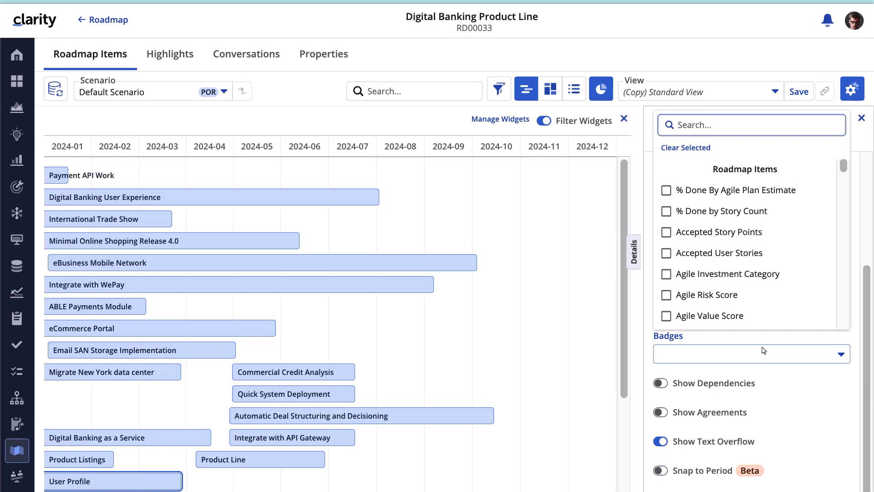
pyautogui.write('capit')
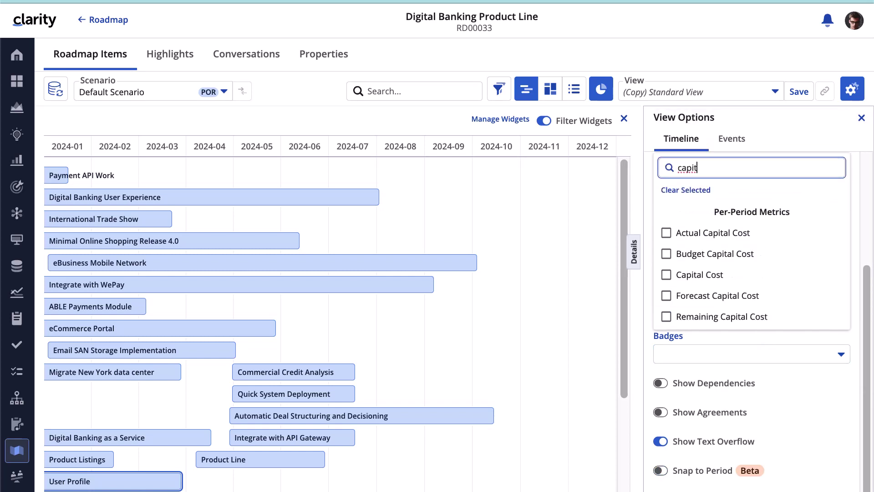
pyautogui.click(678, 274)
pyautogui.hotkey('ctrl', 'a')
pyautogui.write('operating')
pyautogui.click(671, 294)
pyautogui.hotkey('ctrl', 'a')
pyautogui.write('total')
pyautogui.click(669, 297)
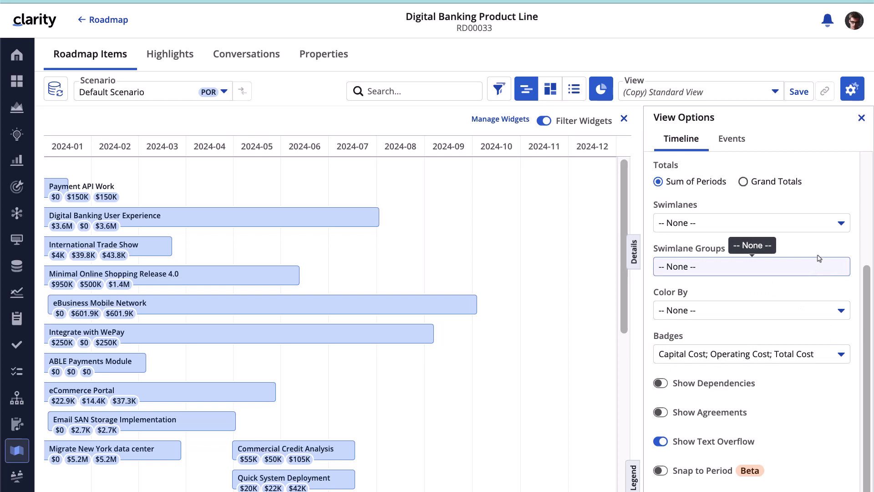
# - Set Swimlanes to Theme and Color By to In Plan in View Options
pyautogui.click(841, 226)
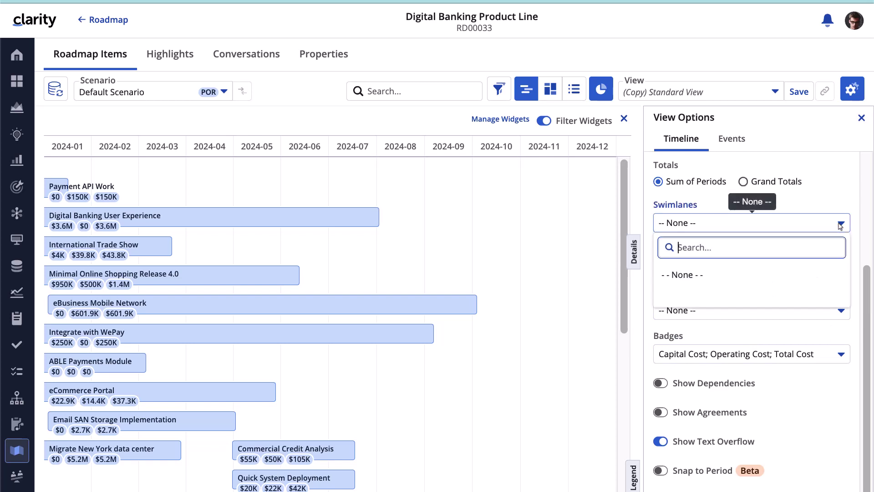
pyautogui.write('the')
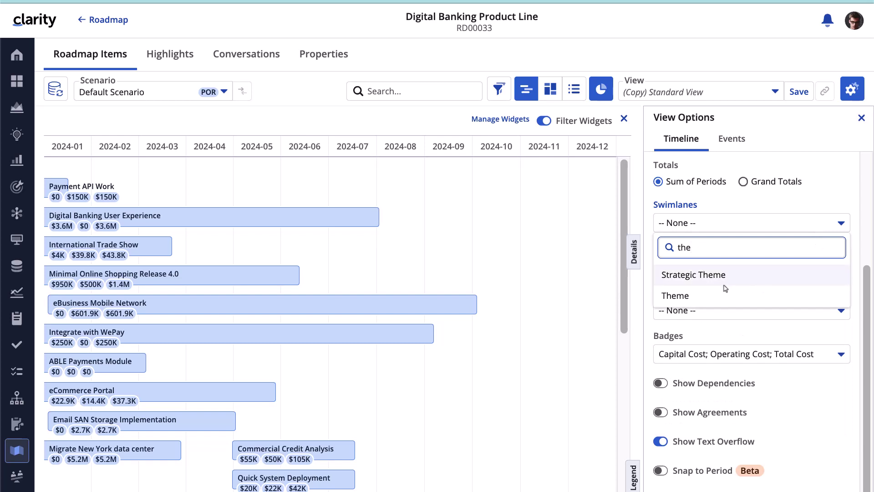
pyautogui.click(713, 294)
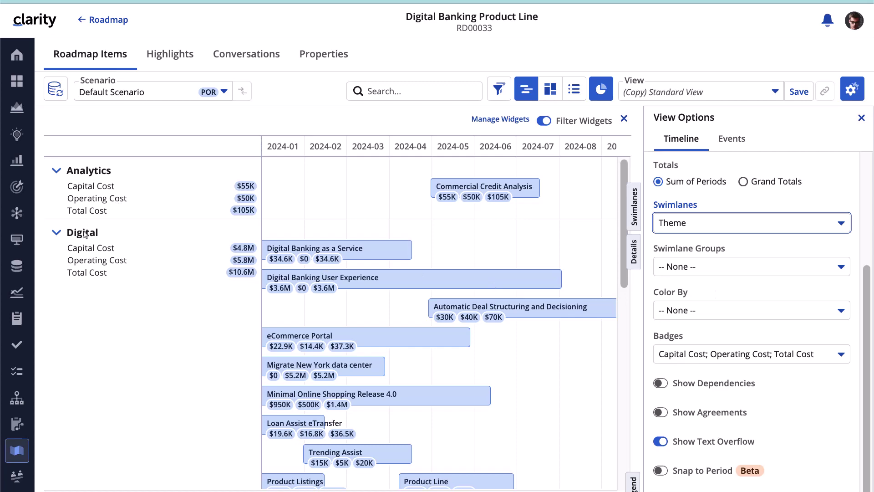
pyautogui.scroll(-7, 114, 304)
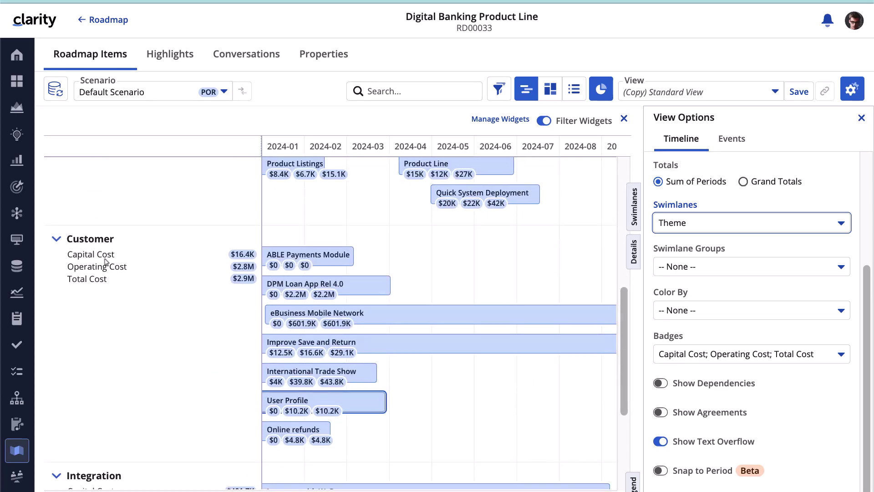
pyautogui.scroll(-4, 105, 262)
pyautogui.scroll(11, 100, 349)
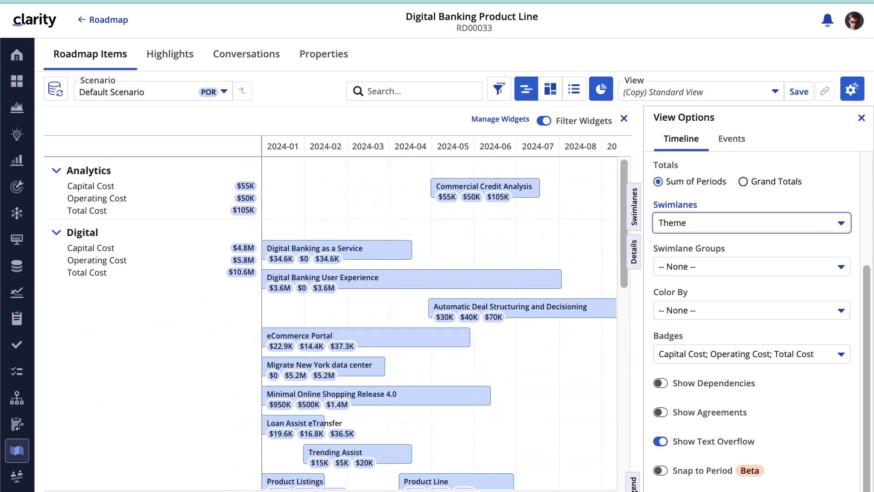
pyautogui.click(842, 312)
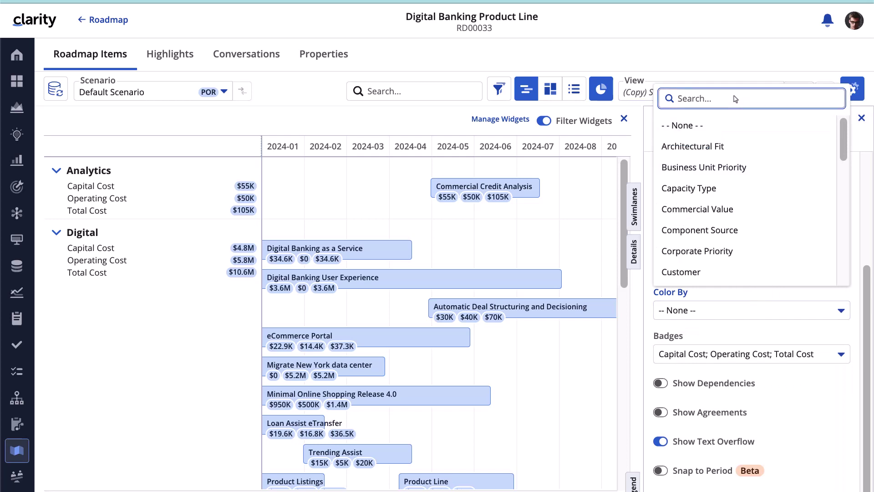
pyautogui.write('in')
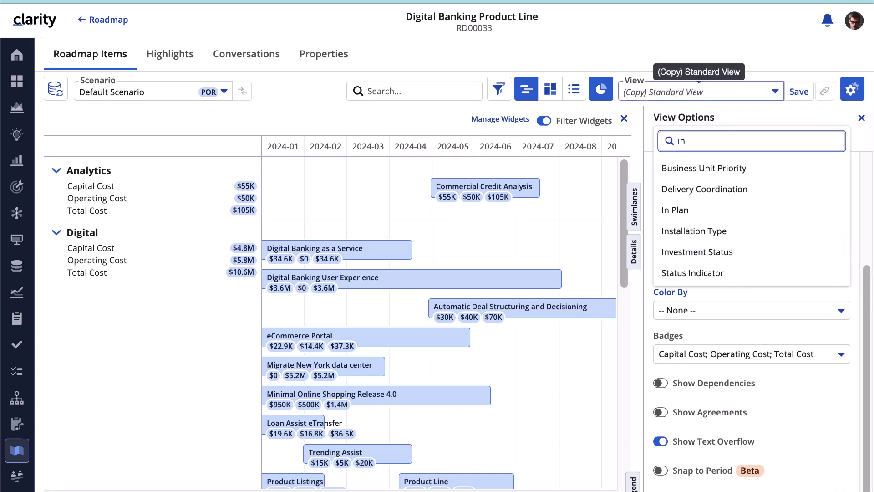
pyautogui.click(703, 210)
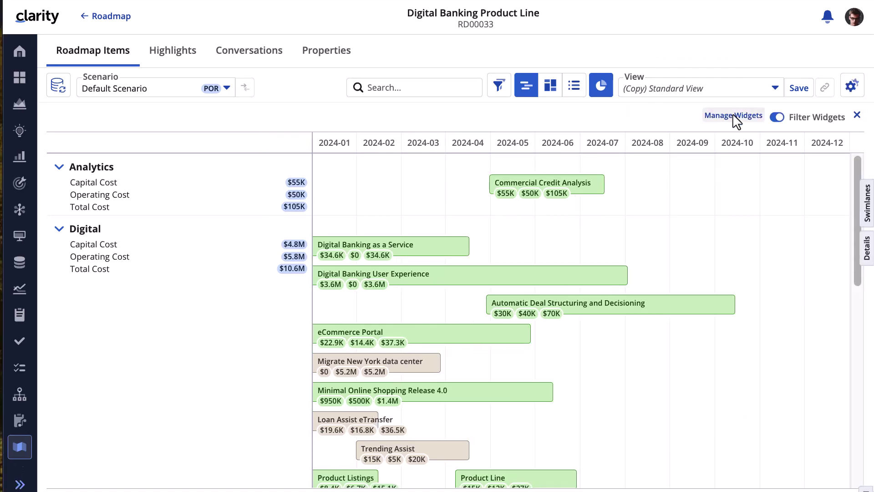
# - Add the Benefit, Capital Cost and Operating Cost widgets from the Widget Library
pyautogui.click(733, 115)
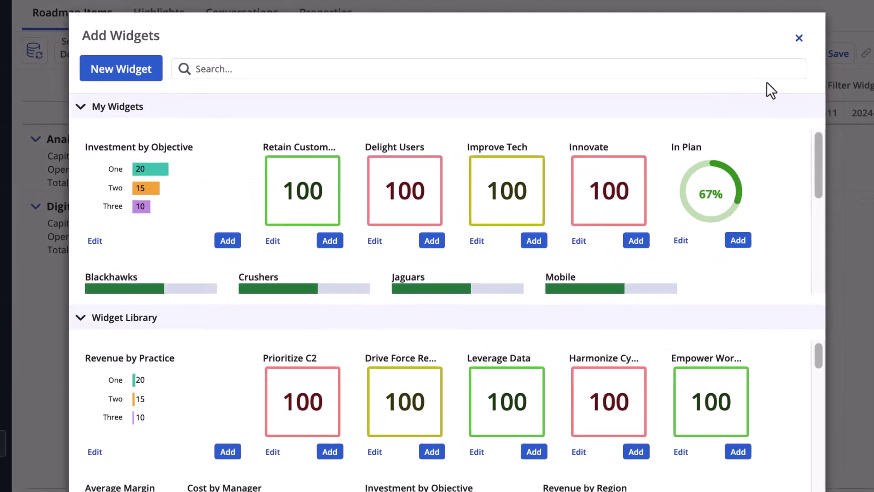
pyautogui.moveTo(828, 356); pyautogui.dragTo(835, 428)
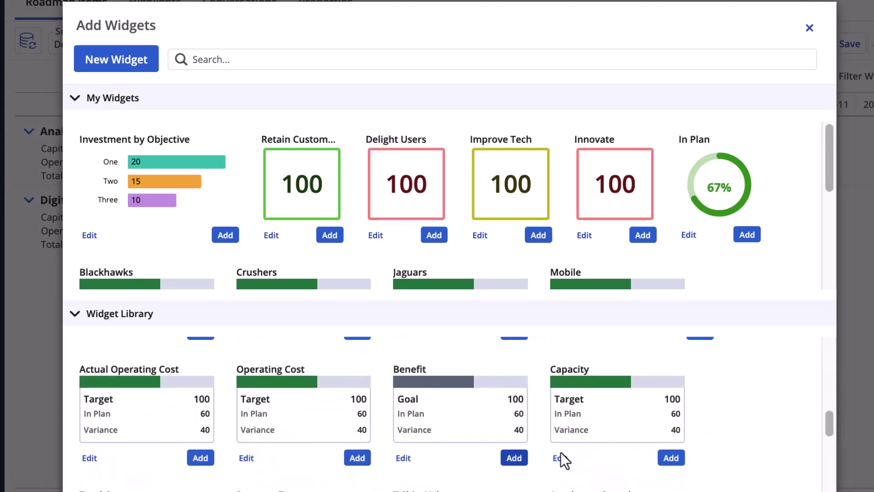
pyautogui.click(515, 457)
pyautogui.click(192, 432)
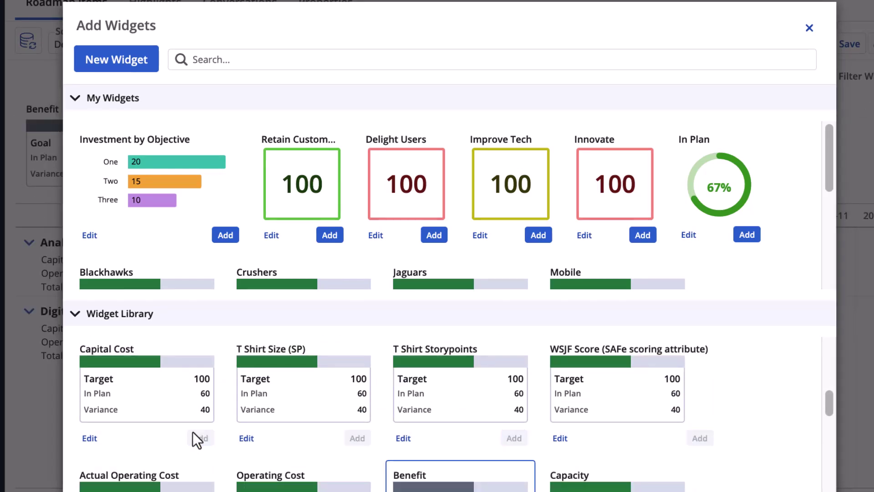
pyautogui.click(361, 444)
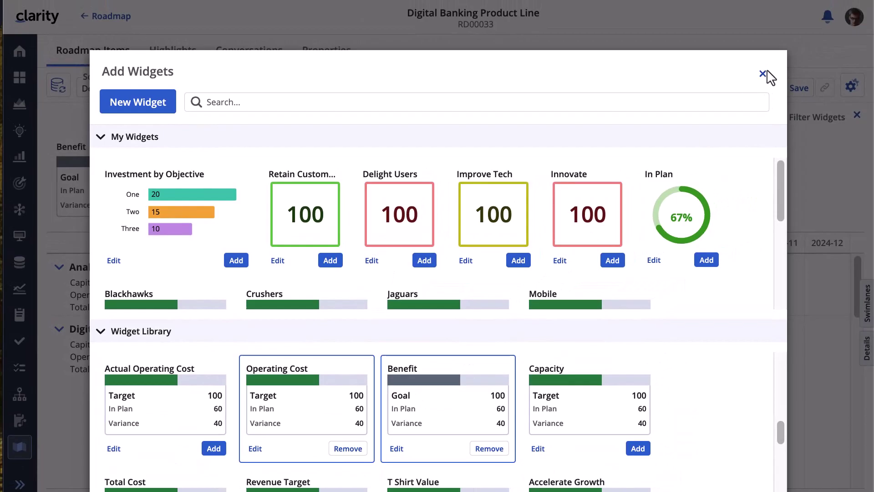
pyautogui.click(810, 27)
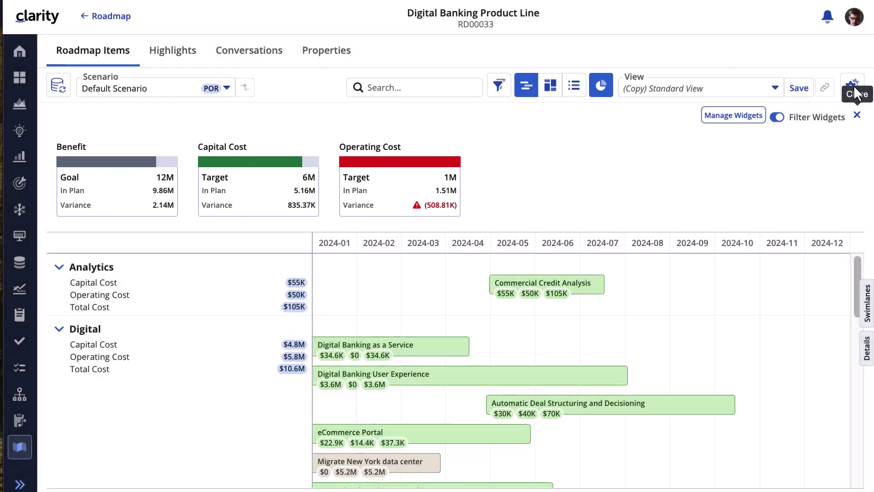
# - Turn on Show Dependencies in the roadmap's View Options
pyautogui.click(852, 86)
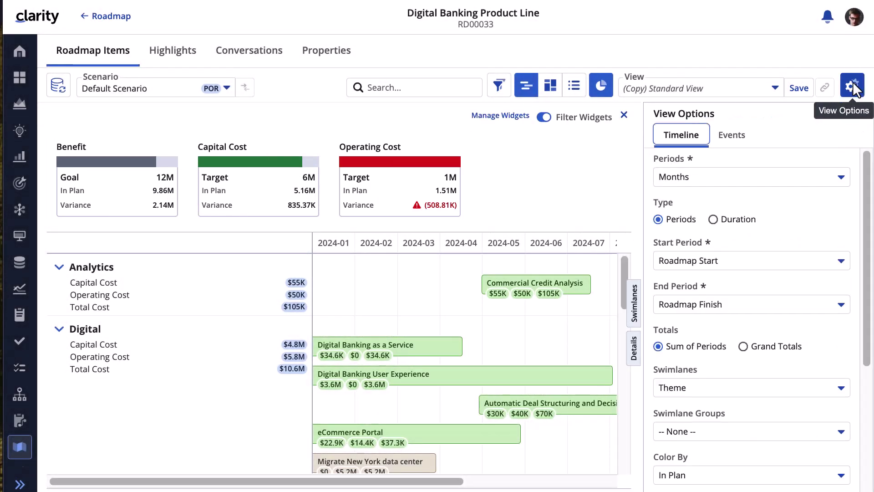
pyautogui.scroll(-2, 775, 337)
pyautogui.scroll(-5, 772, 331)
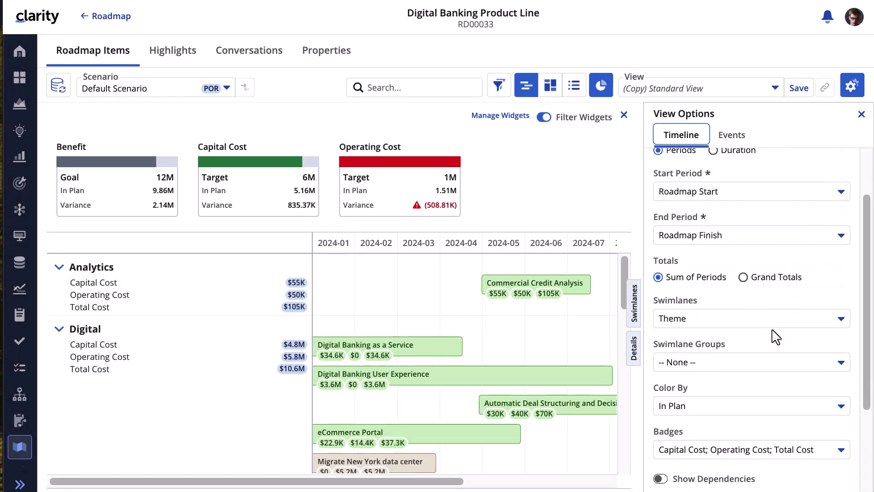
pyautogui.click(660, 354)
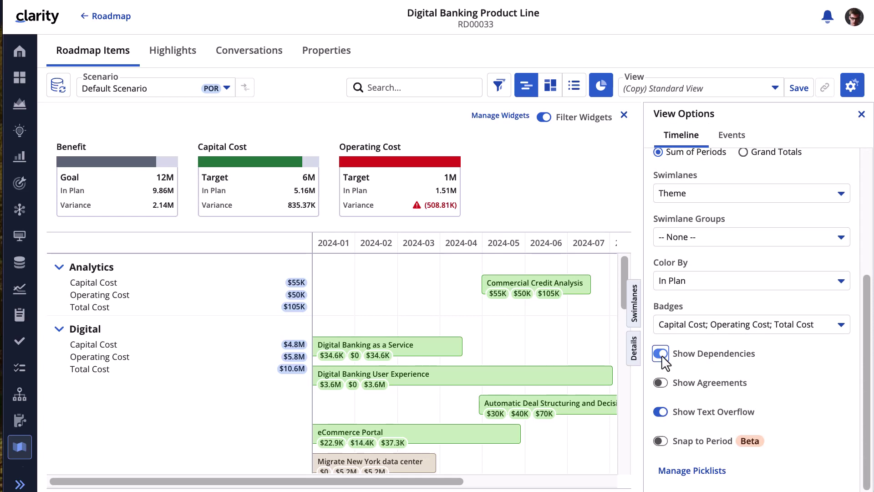
# - Add a dependency arrow from Product Listings to Product Line
pyautogui.scroll(-4, 472, 359)
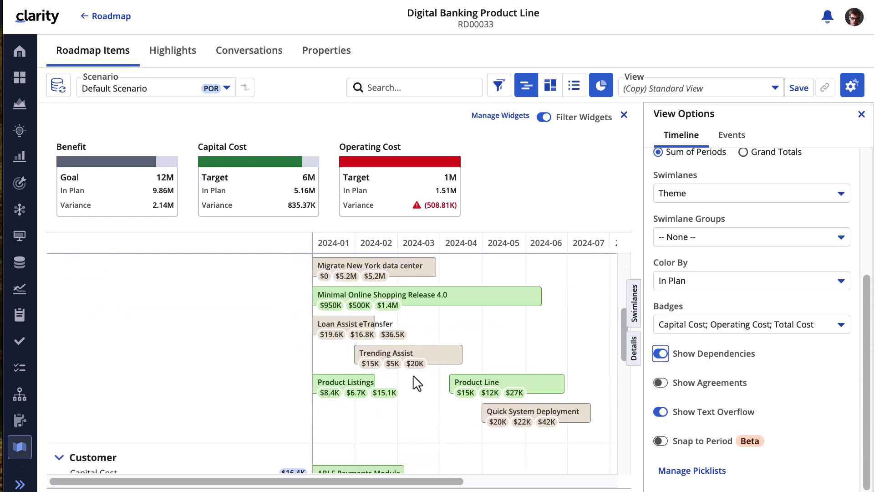
pyautogui.click(382, 384)
pyautogui.moveTo(385, 390); pyautogui.dragTo(455, 384)
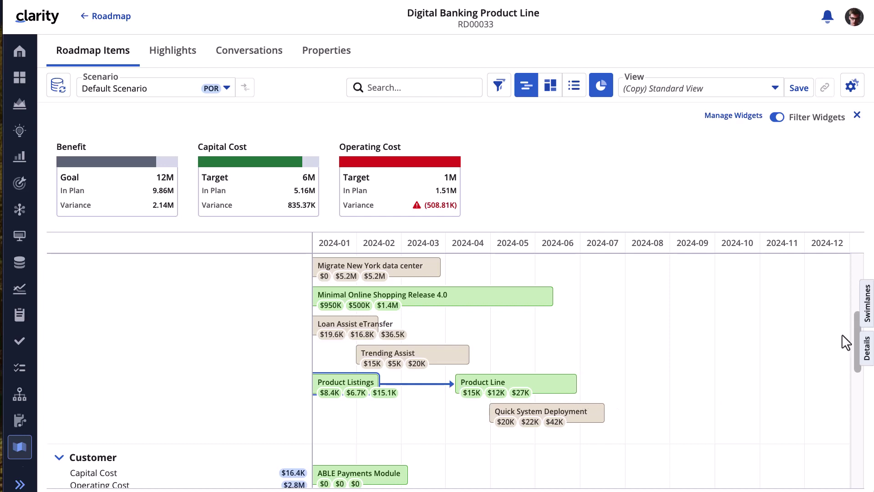
# - Turn on Show Agreements in View Options so agreement markers appear on roadmap bars
pyautogui.click(852, 86)
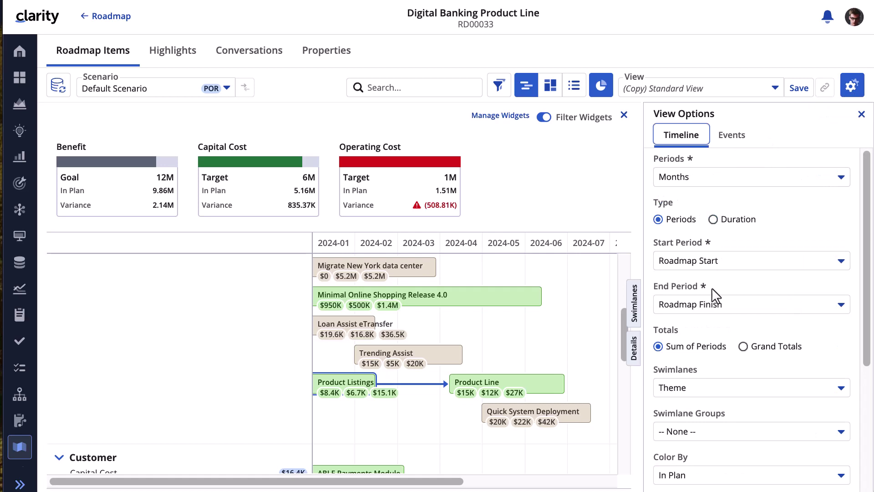
pyautogui.scroll(-3, 716, 296)
pyautogui.scroll(-2, 719, 295)
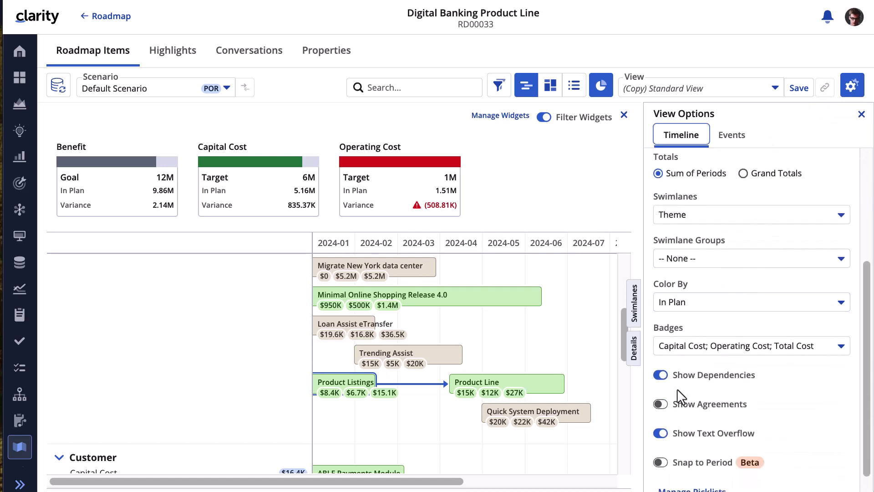
pyautogui.click(661, 408)
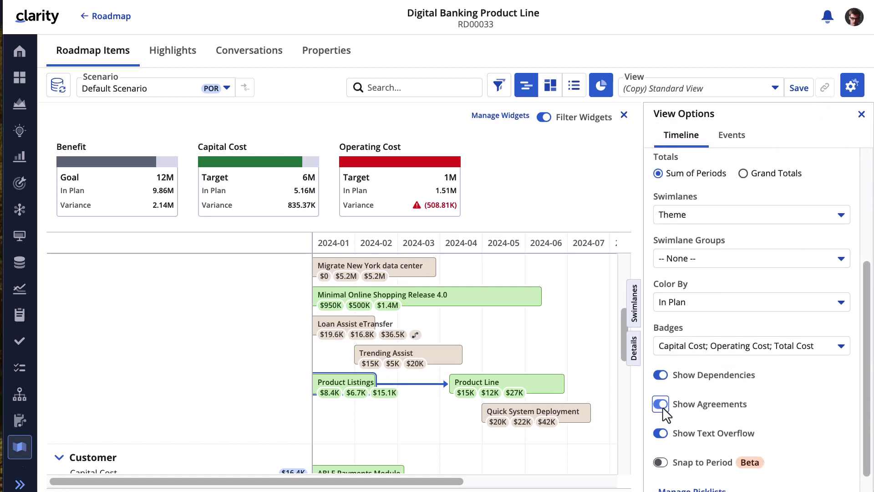
pyautogui.moveTo(416, 334)
pyautogui.scroll(5, 520, 278)
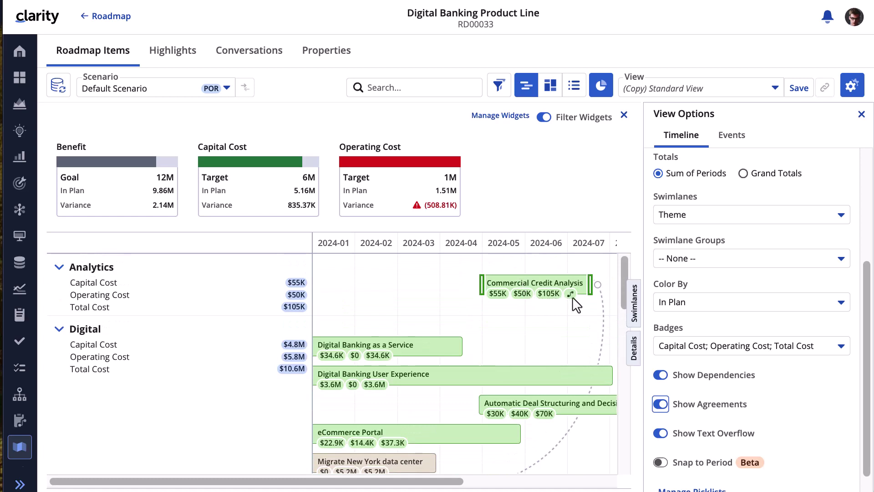
# - Export the roadmap to PDF and download it as Digital Banking Product Line.PDF
pyautogui.click(861, 115)
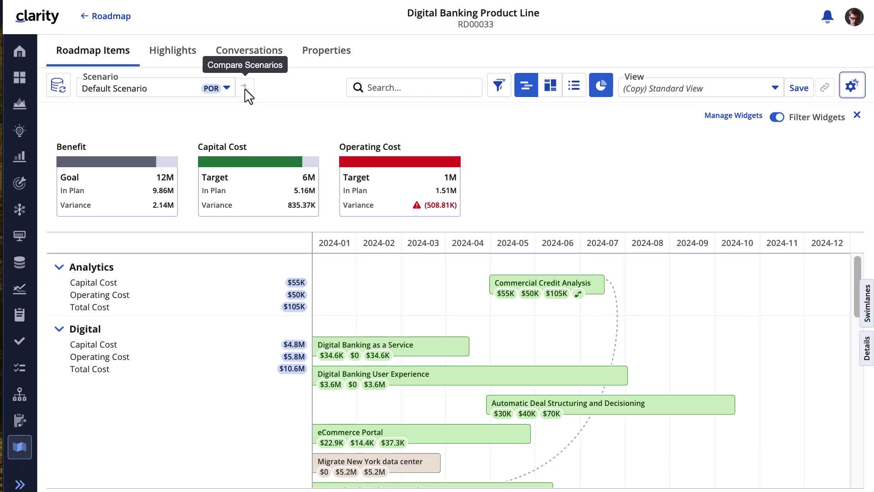
pyautogui.click(59, 88)
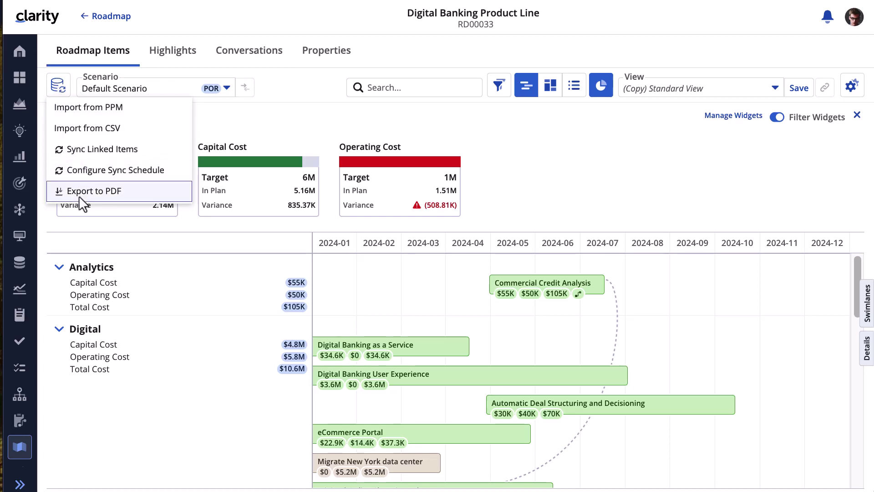
pyautogui.click(81, 197)
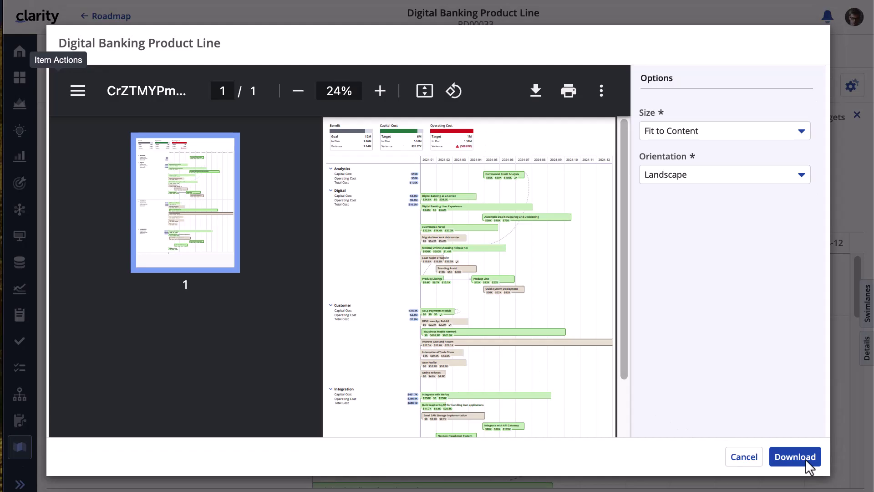
pyautogui.click(806, 460)
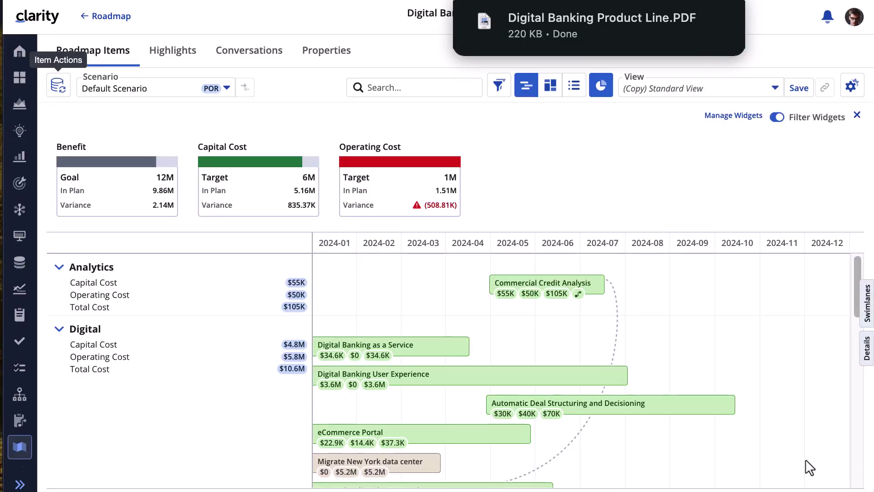